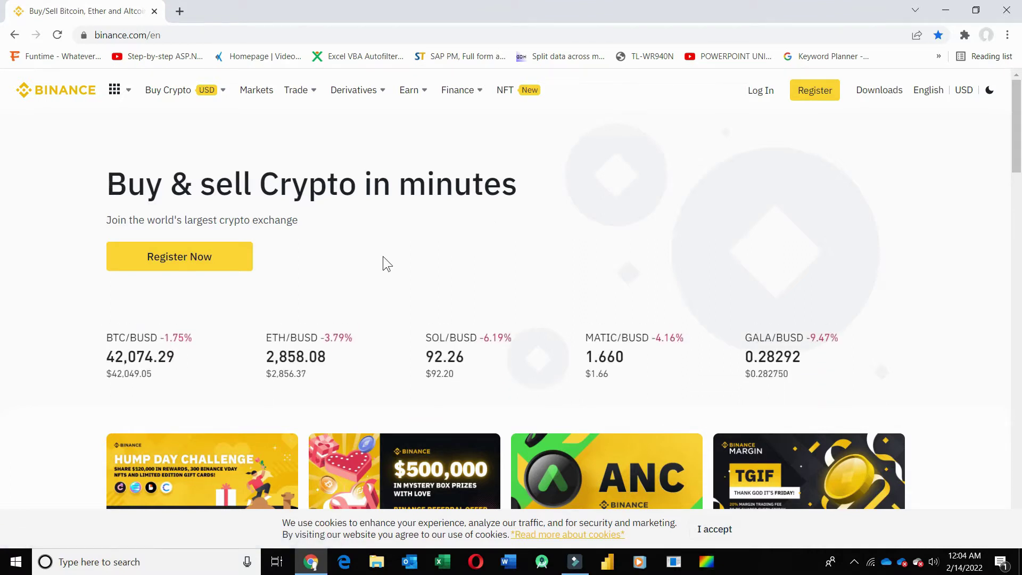
- Start registration, keep Pakistan as the confirmed country of residence, and choose a personal account
{"action": "left_click", "coordinate": [176, 259]}
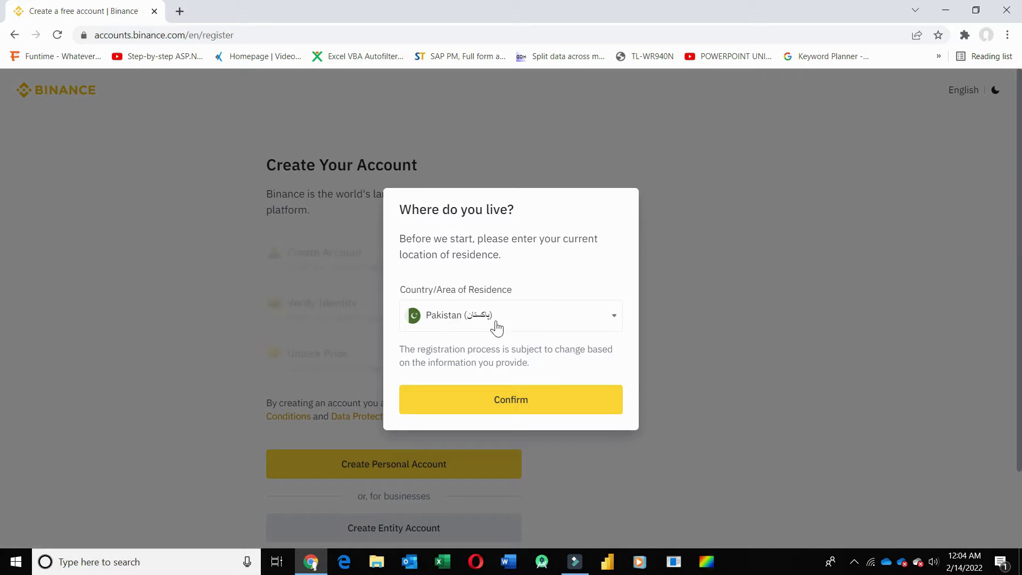
{"action": "left_click", "coordinate": [614, 317]}
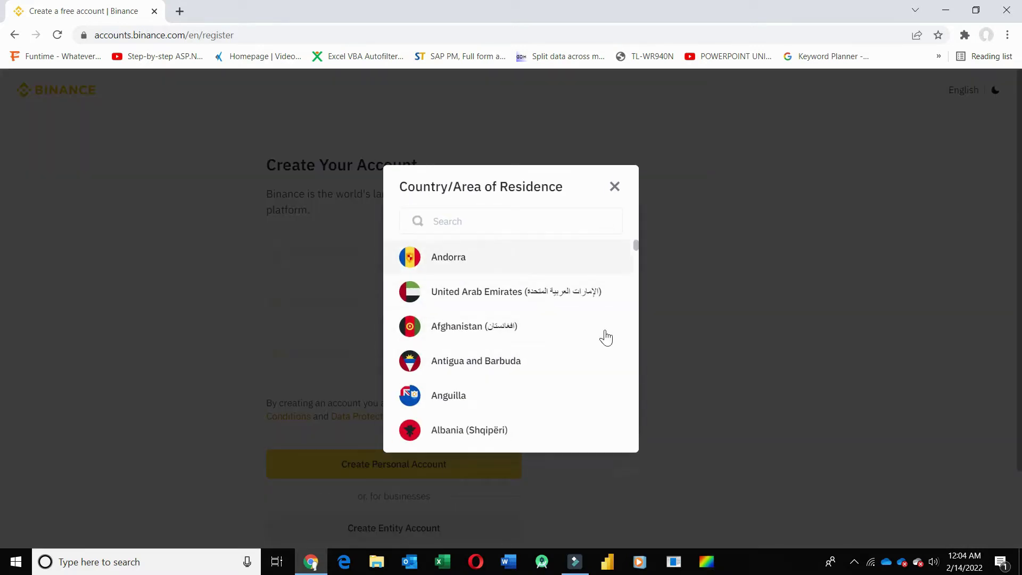
{"action": "left_click", "coordinate": [616, 187]}
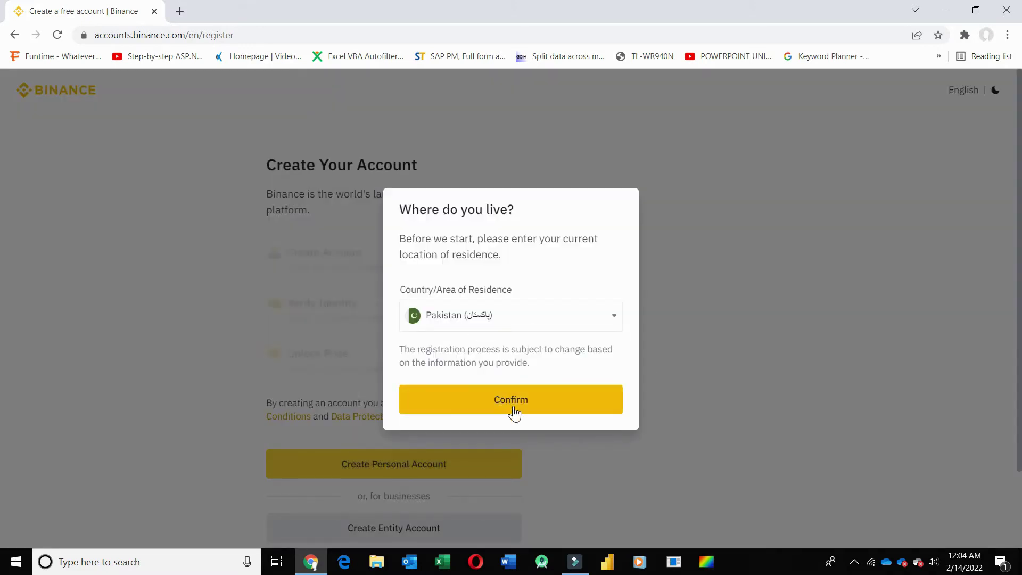
{"action": "left_click", "coordinate": [515, 410]}
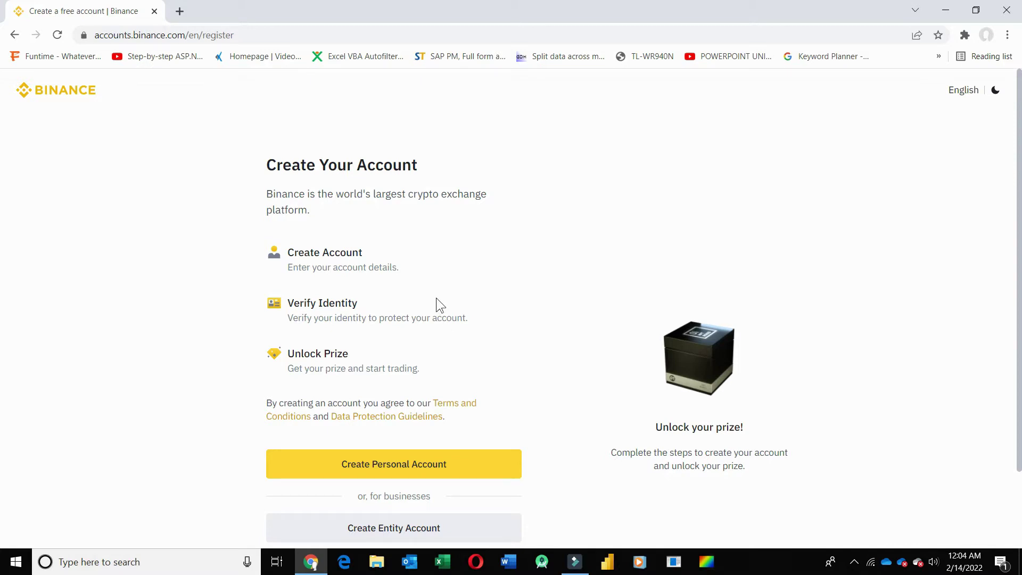
{"action": "left_click", "coordinate": [420, 470]}
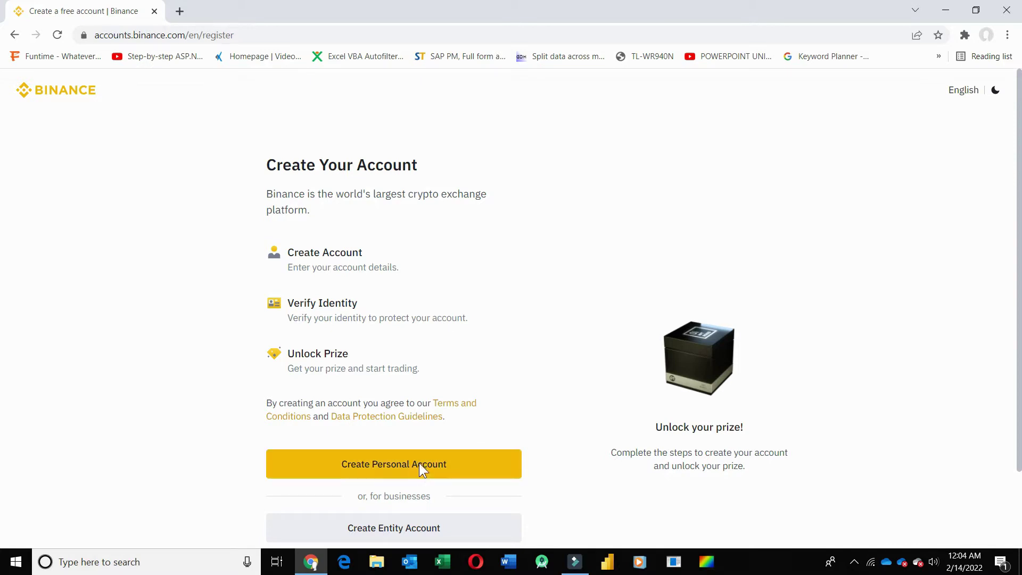
- Fill in the account email and a compliant password, then submit the account details
{"action": "left_click", "coordinate": [358, 259]}
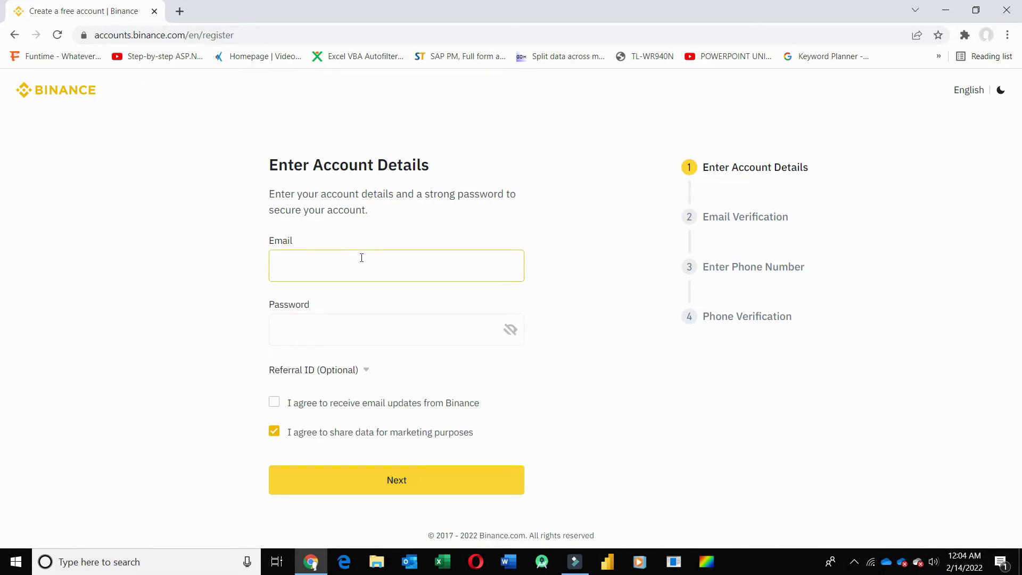
{"action": "left_click", "coordinate": [418, 325]}
{"action": "left_click", "coordinate": [337, 389]}
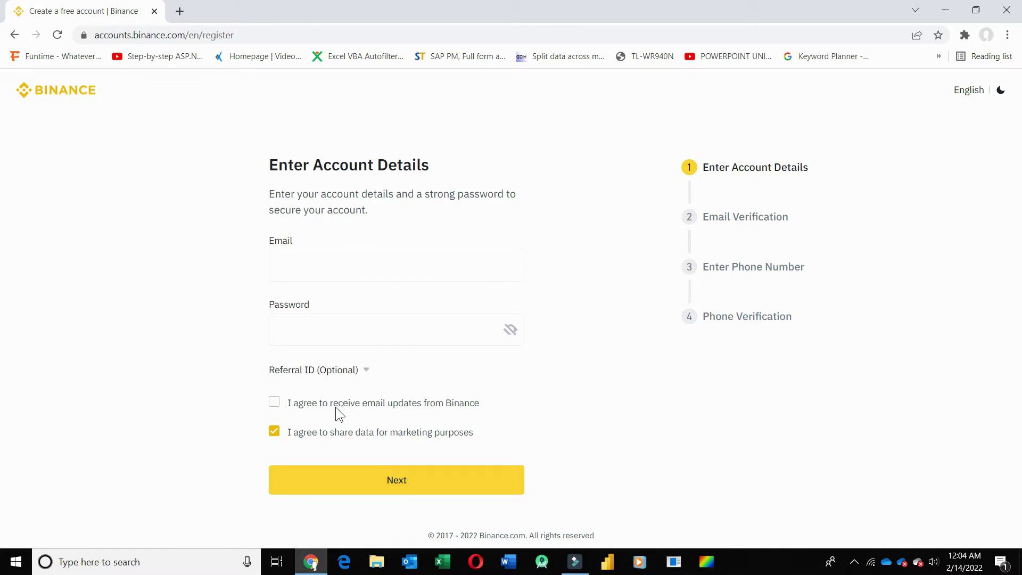
{"action": "left_click", "coordinate": [336, 406]}
{"action": "left_click", "coordinate": [374, 264]}
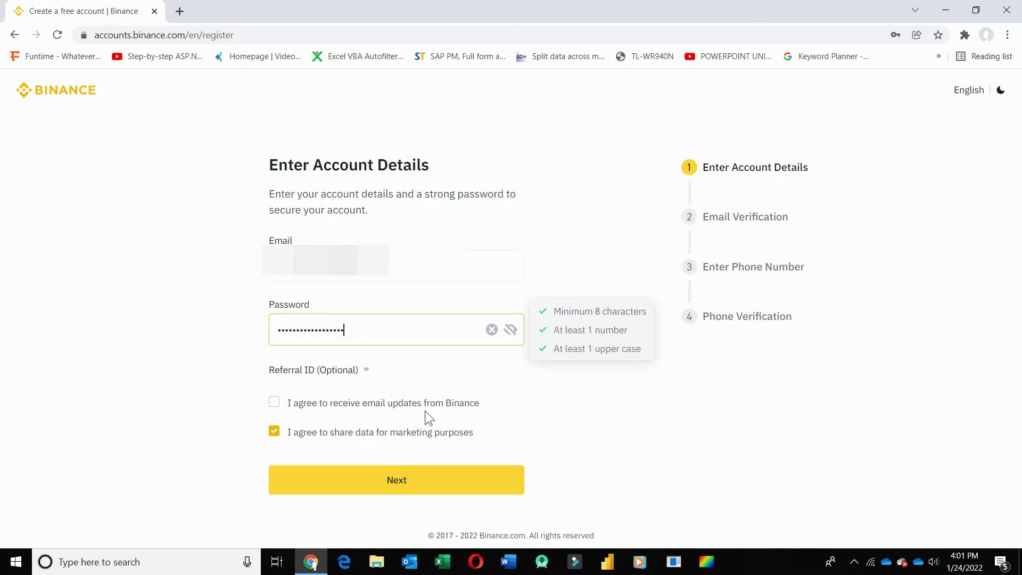
{"action": "left_click", "coordinate": [426, 483]}
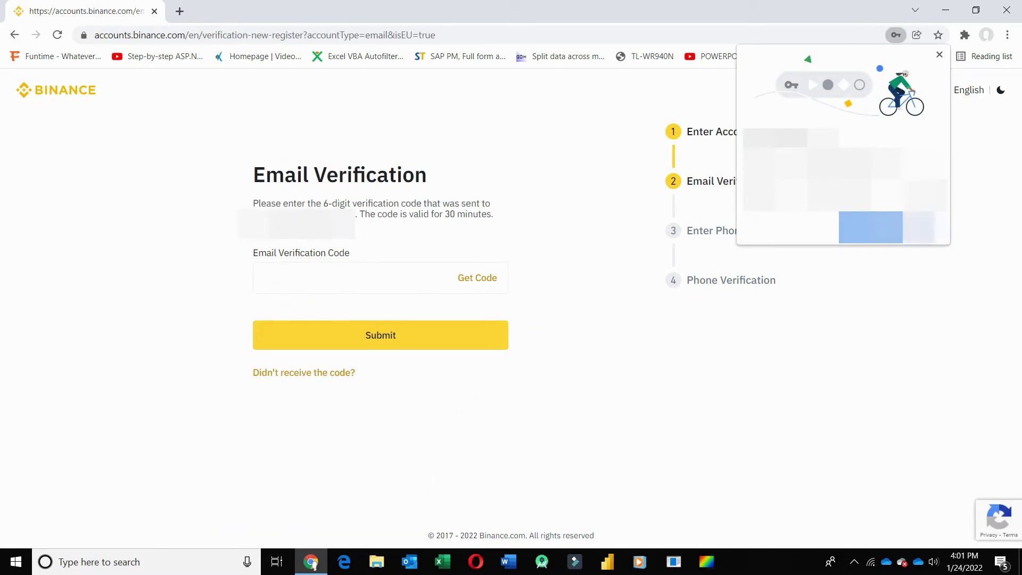
- Request the 6-digit email code and submit it to verify the email address
{"action": "left_click", "coordinate": [358, 285]}
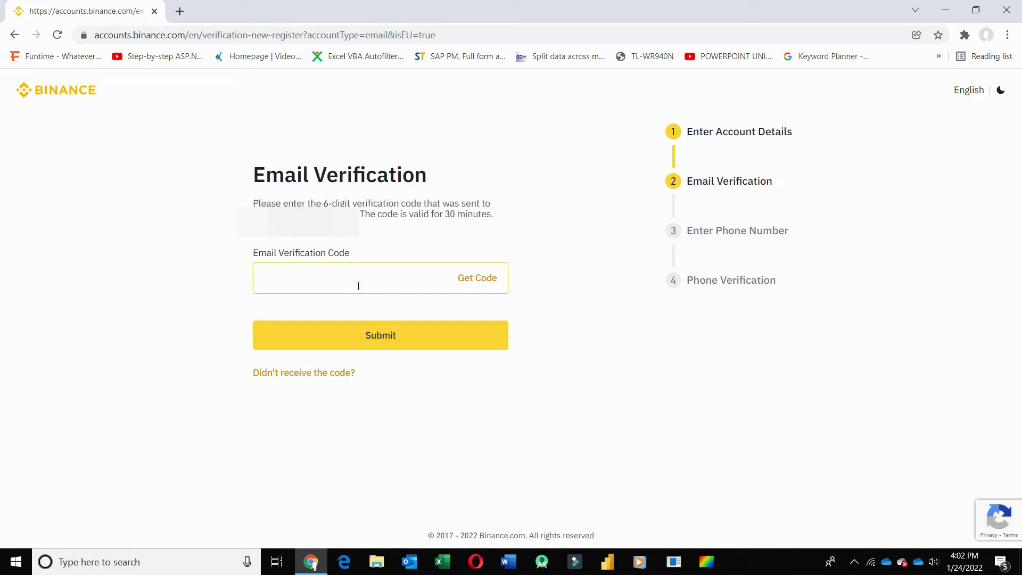
{"action": "left_click", "coordinate": [473, 288]}
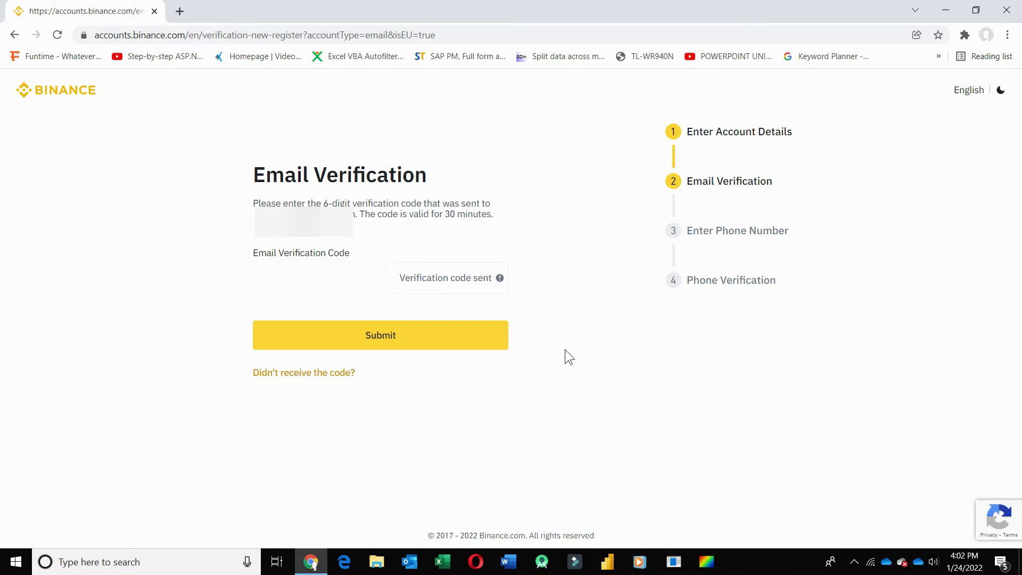
{"action": "left_click", "coordinate": [394, 278]}
{"action": "left_click", "coordinate": [377, 346]}
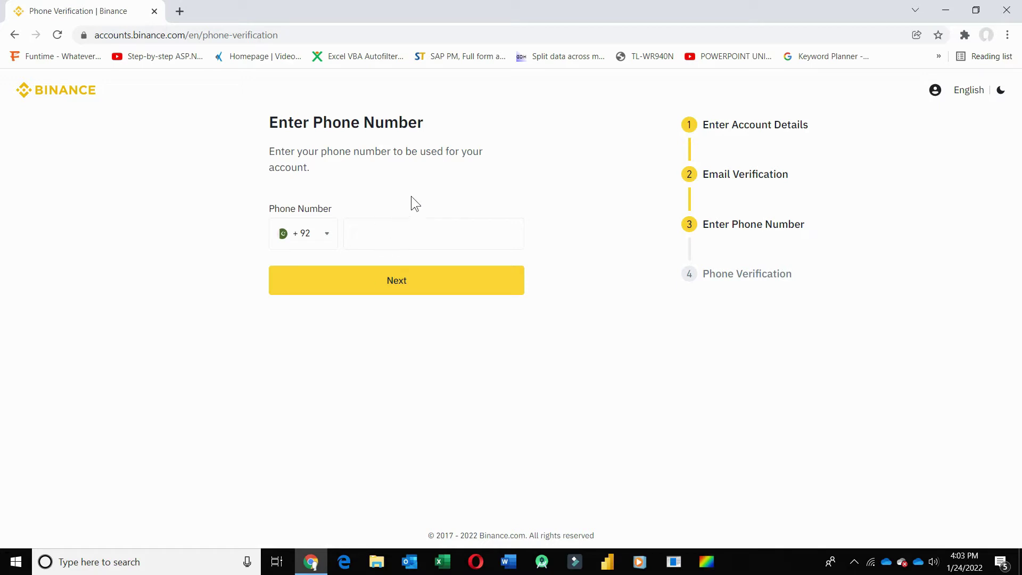
- Verify the +92 phone number with the SMS code, then begin identity verification
{"action": "left_click", "coordinate": [427, 231]}
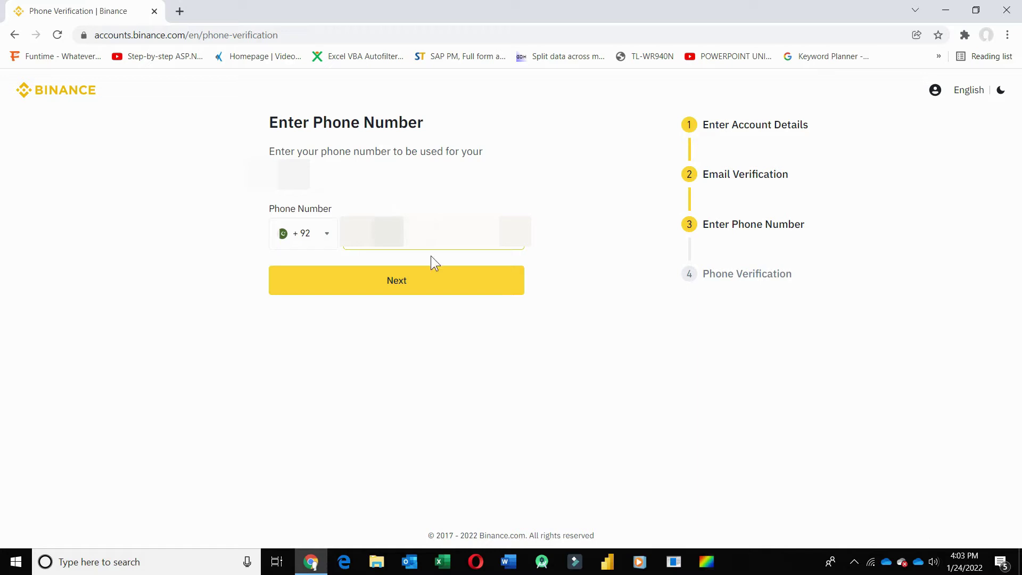
{"action": "left_click", "coordinate": [425, 288]}
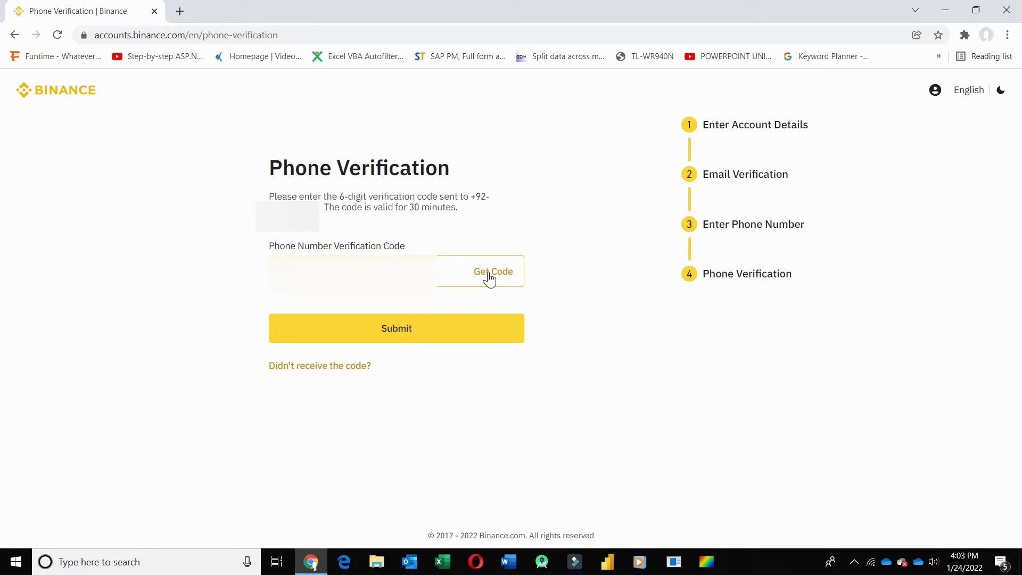
{"action": "left_click", "coordinate": [490, 274]}
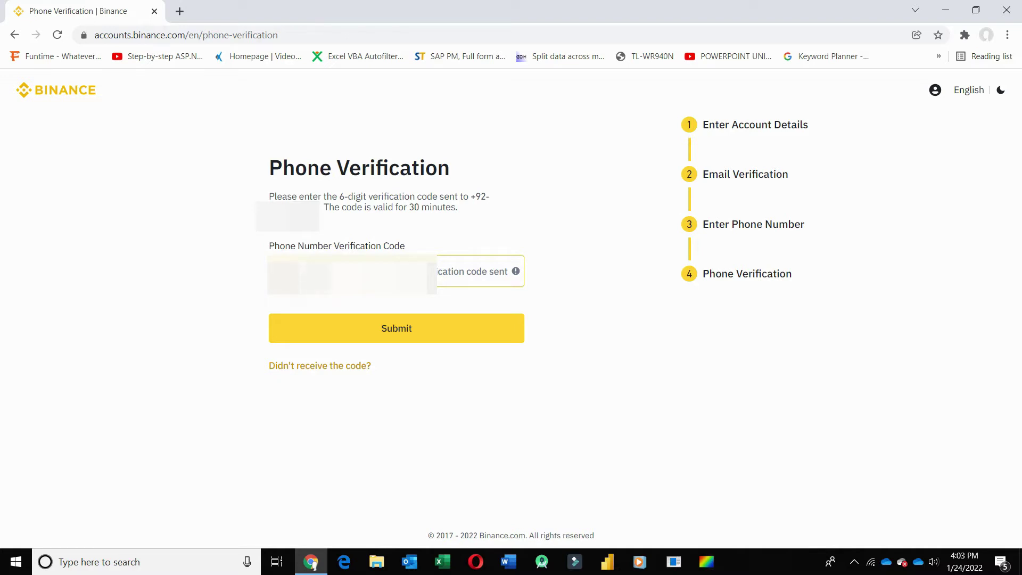
{"action": "left_click", "coordinate": [411, 330]}
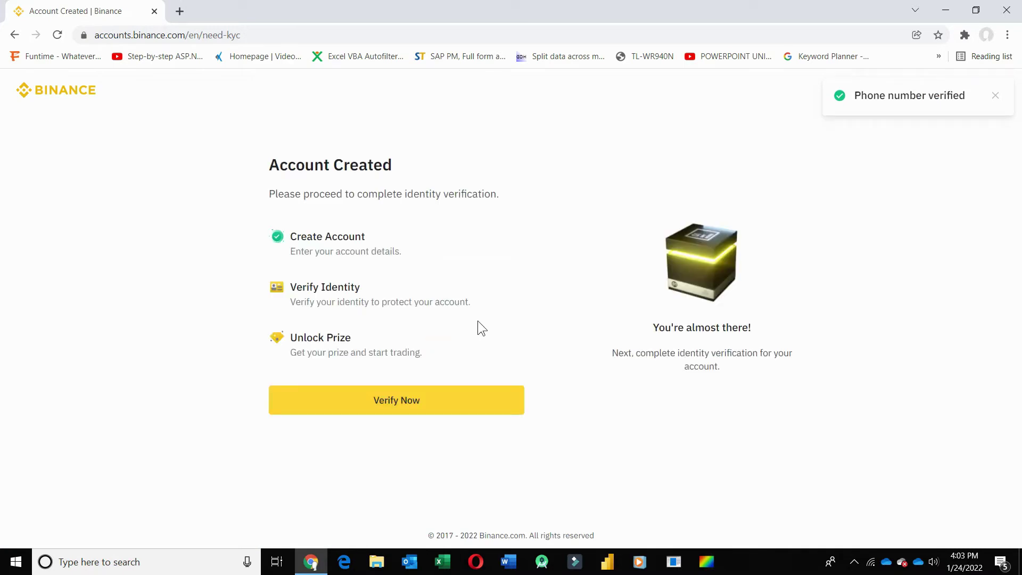
{"action": "left_click", "coordinate": [431, 402]}
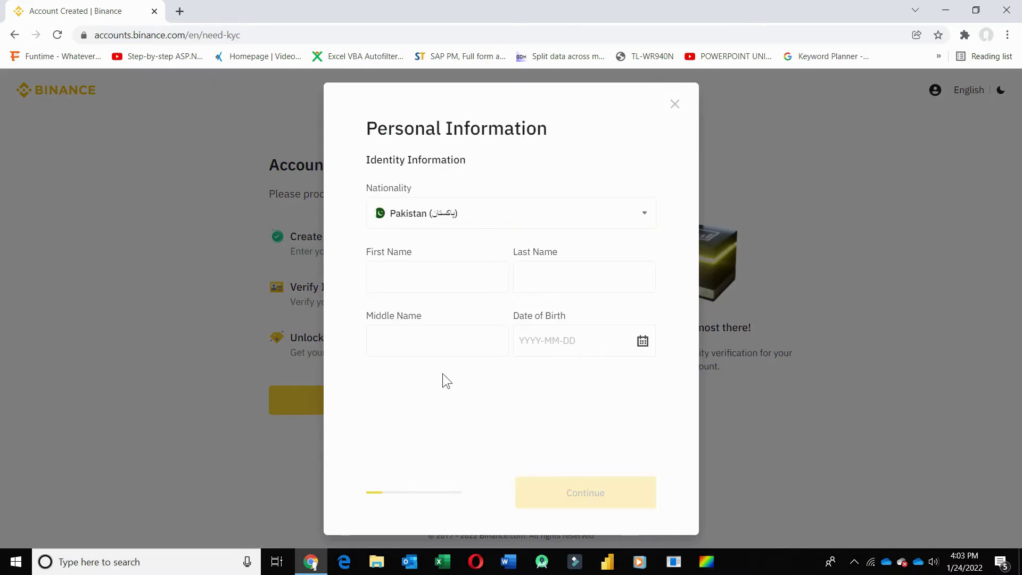
- Enter the user's first and last names in the Personal Information form
{"action": "left_click", "coordinate": [430, 269]}
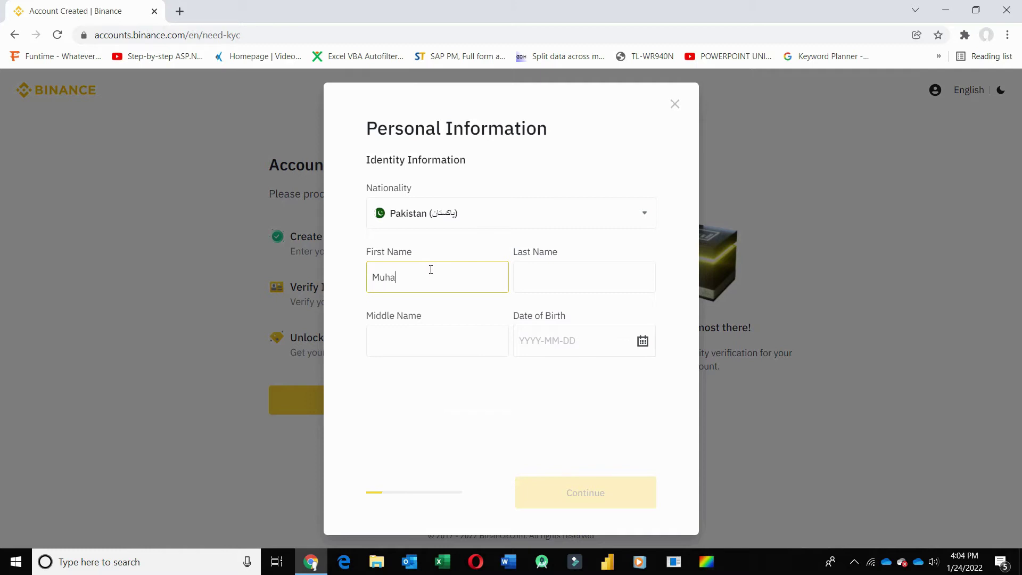
{"action": "key", "text": "Tab"}
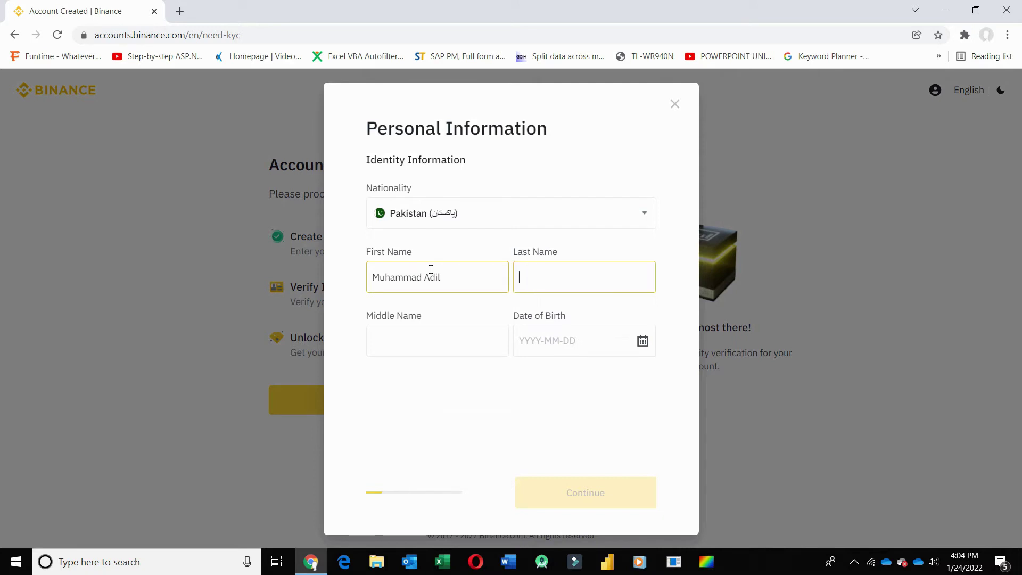
- Move the middle name into its own field, add the date of birth, and continue
{"action": "left_click", "coordinate": [427, 332]}
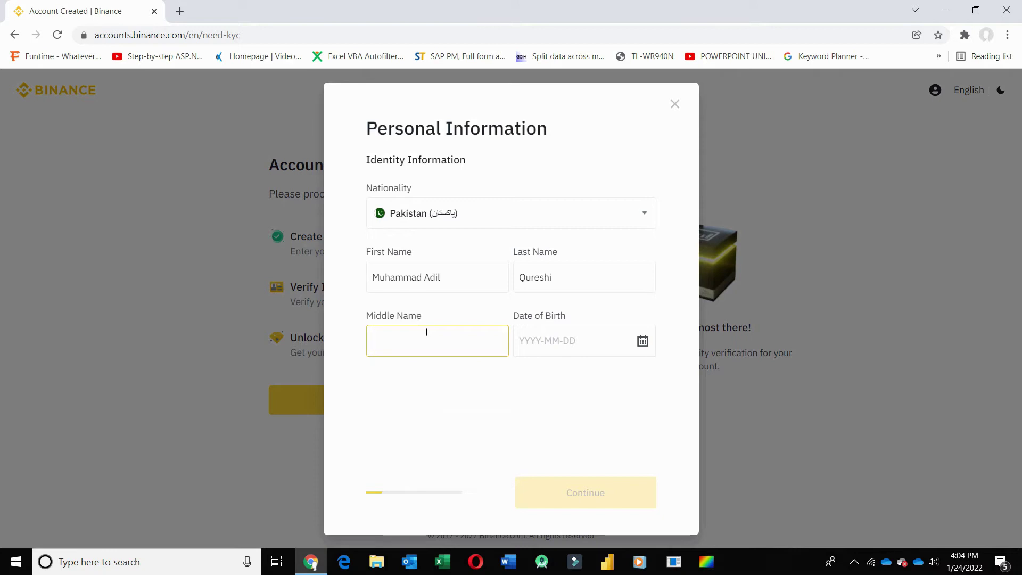
{"action": "left_click", "coordinate": [456, 271]}
{"action": "left_click", "coordinate": [426, 331]}
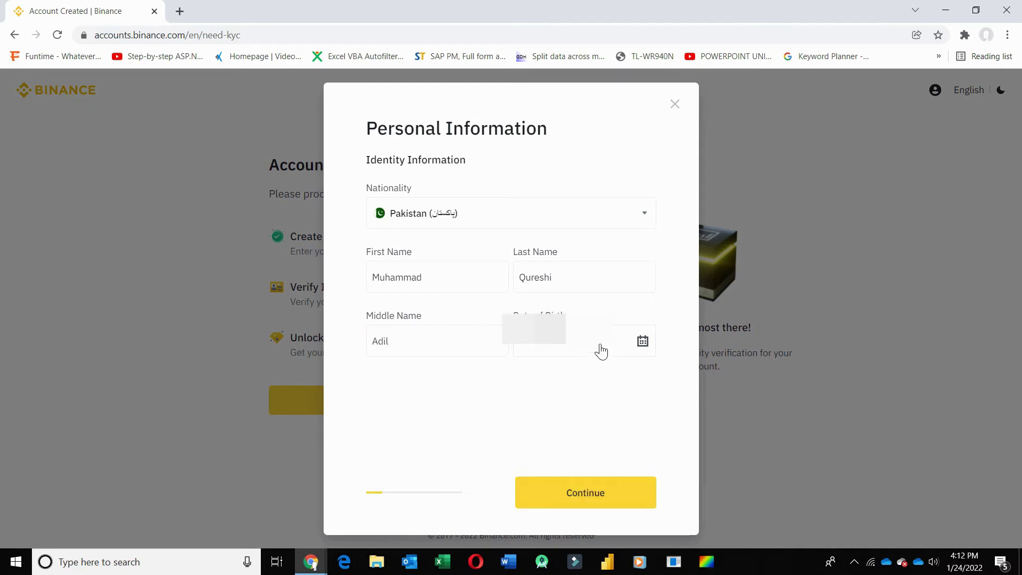
{"action": "left_click", "coordinate": [572, 494]}
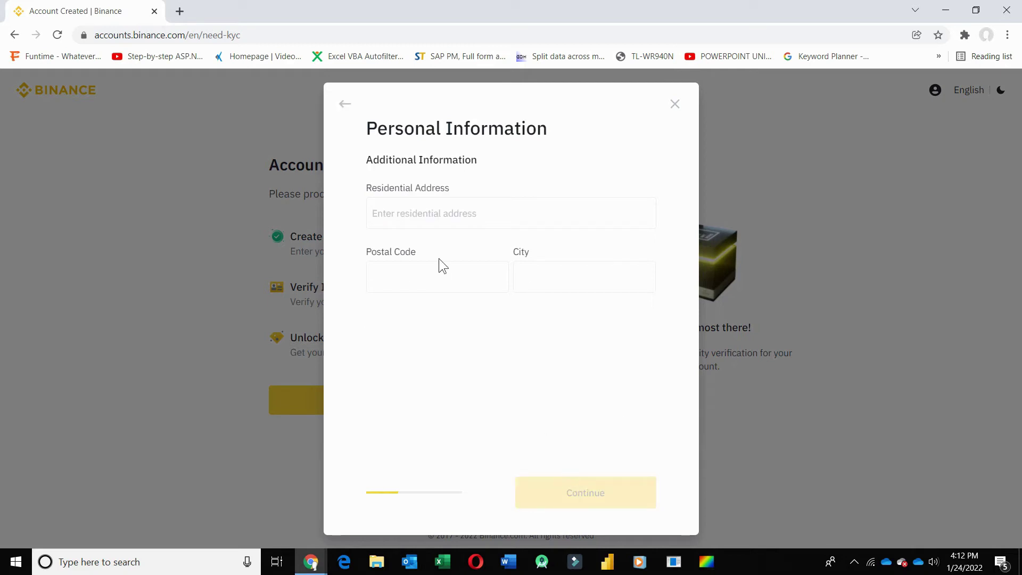
- Enter the residential address and postal code, pick the suggested city, and submit
{"action": "left_click", "coordinate": [433, 213]}
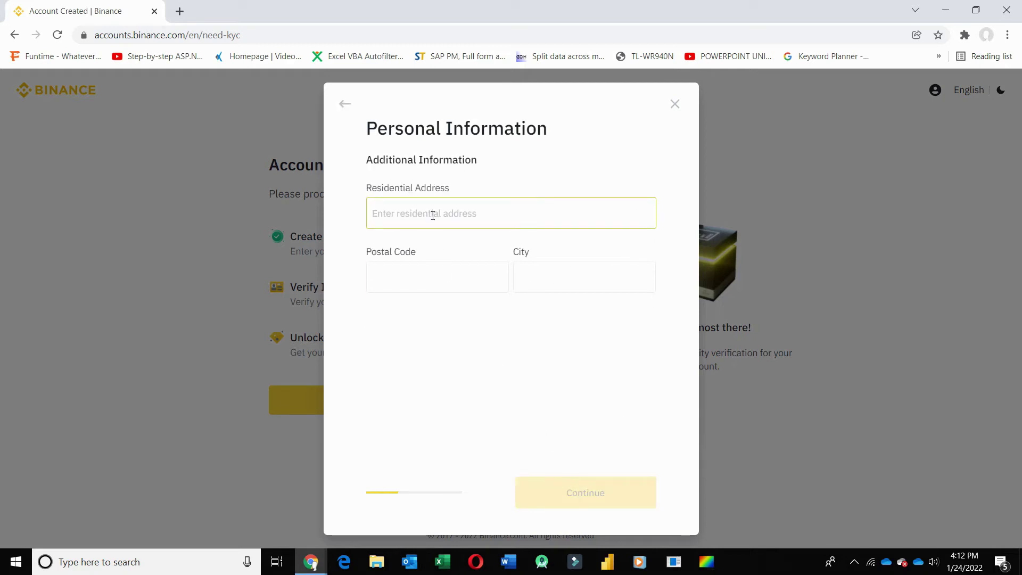
{"action": "left_click", "coordinate": [432, 215]}
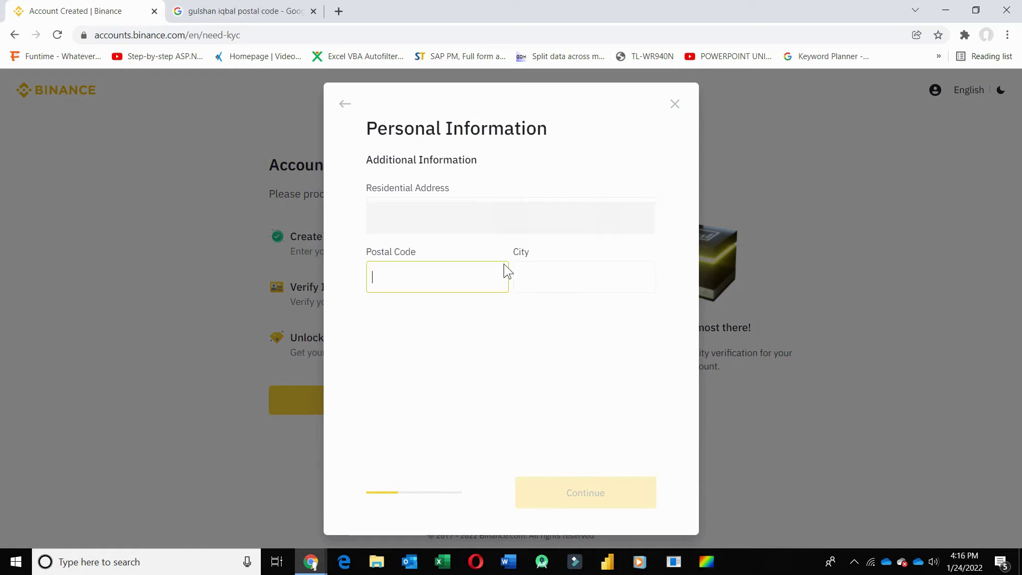
{"action": "type", "text": "75300"}
{"action": "left_click", "coordinate": [573, 267]}
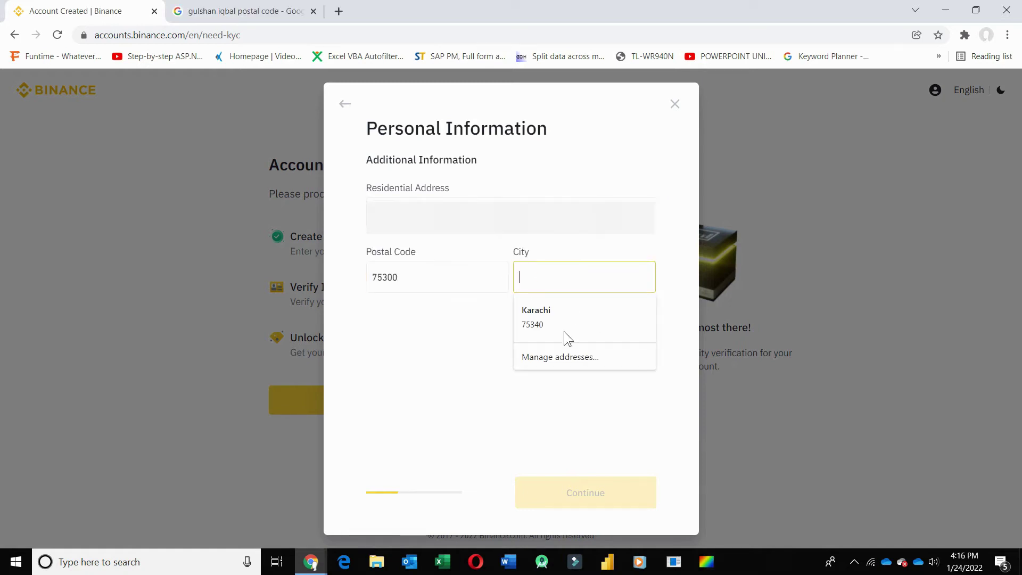
{"action": "left_click", "coordinate": [560, 311]}
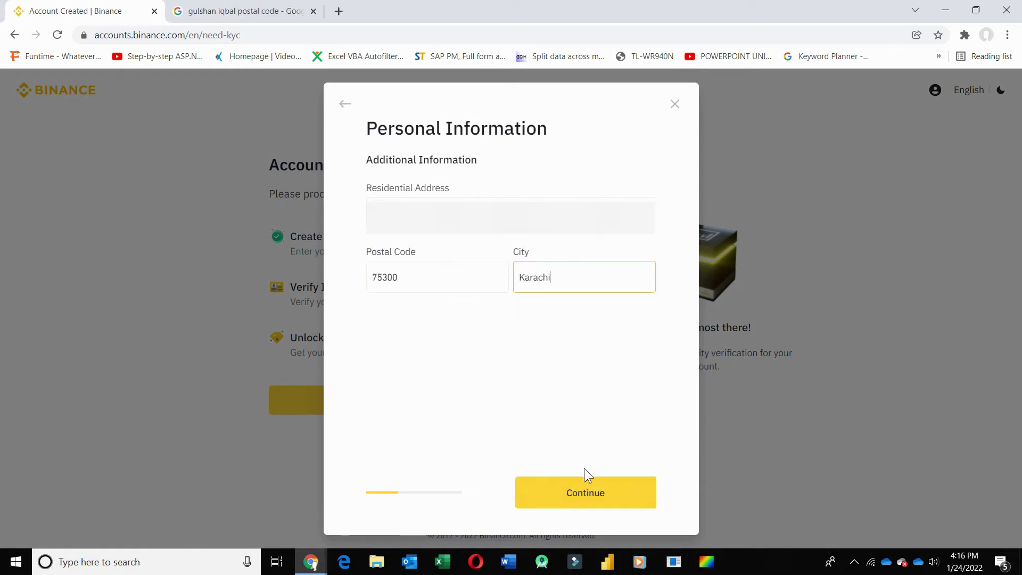
{"action": "left_click", "coordinate": [591, 501]}
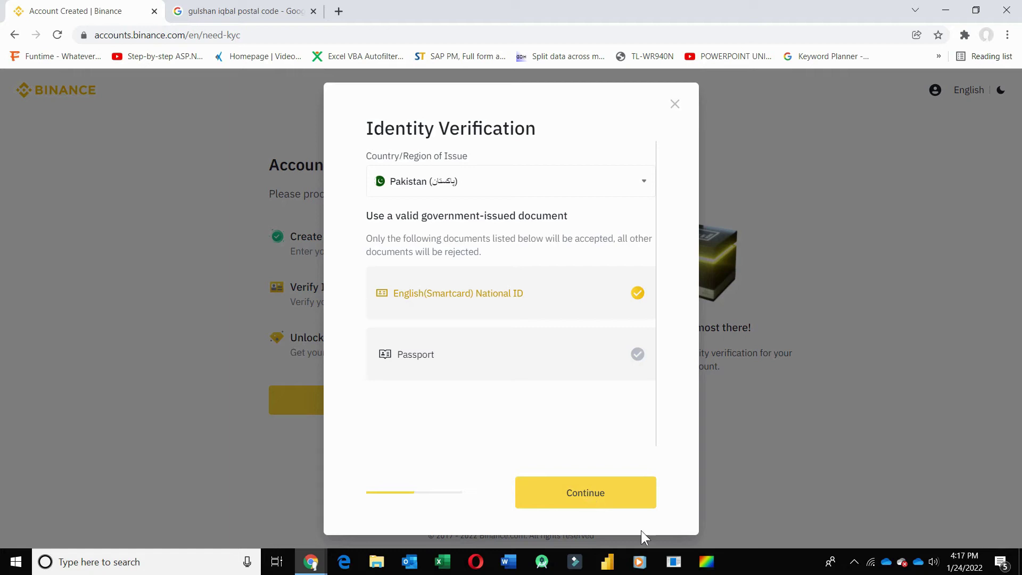
- Select Passport as the Pakistan-issued identity document and continue
{"action": "left_click", "coordinate": [591, 357]}
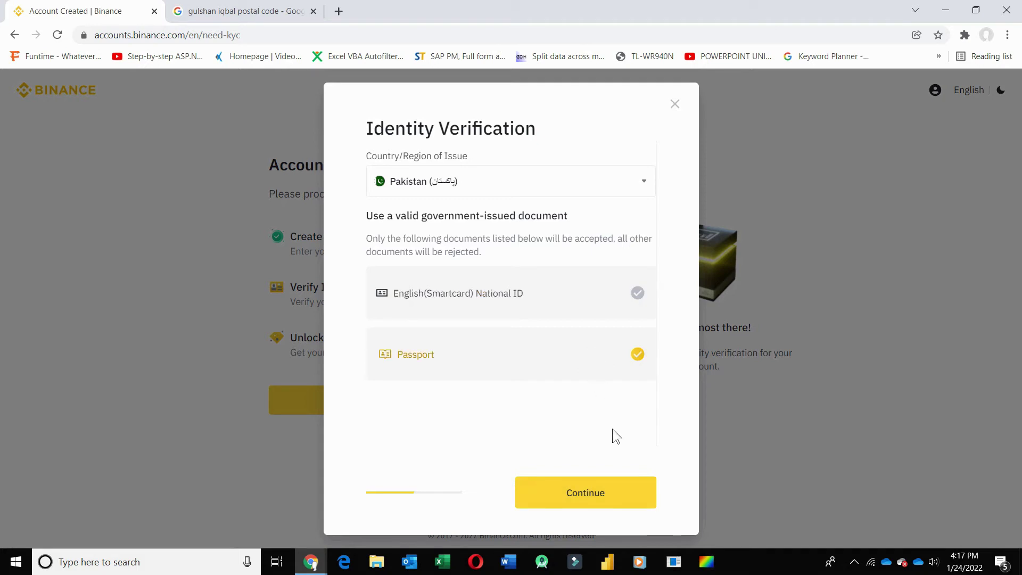
{"action": "left_click", "coordinate": [604, 494]}
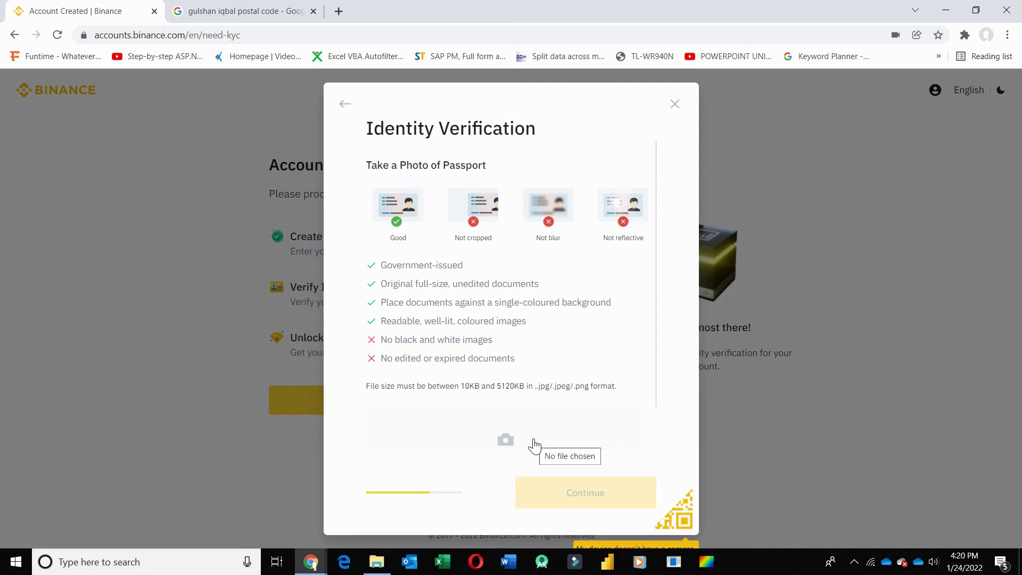
- Capture the passport with the webcam, accept the photo, and continue to the selfie step
{"action": "left_click", "coordinate": [527, 445]}
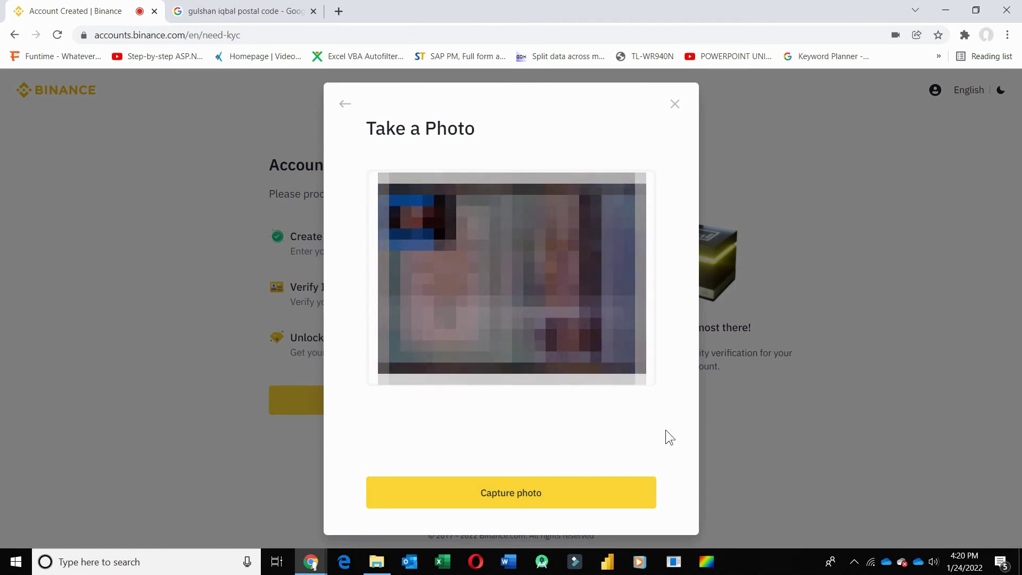
{"action": "left_click", "coordinate": [559, 501]}
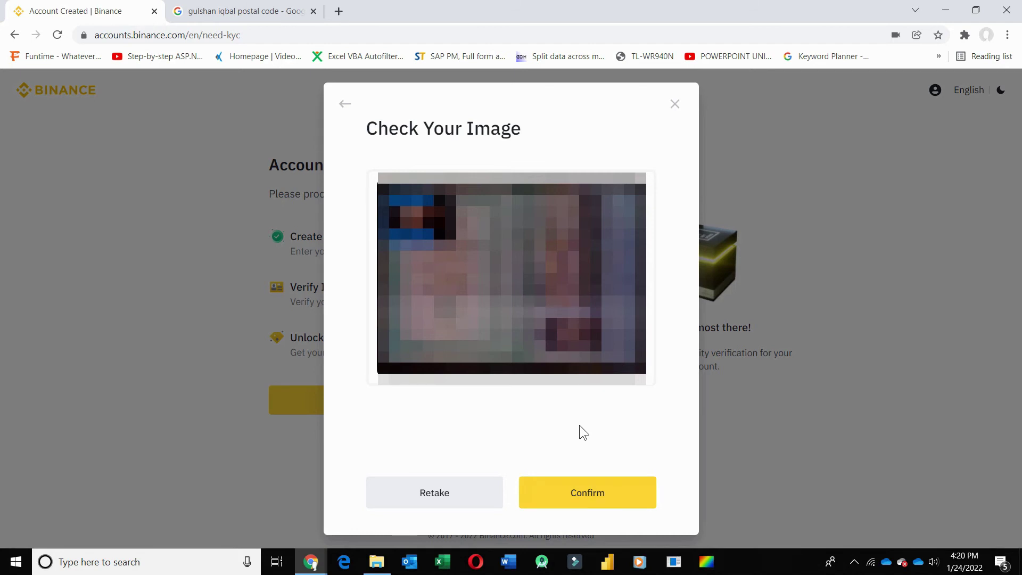
{"action": "left_click", "coordinate": [594, 490]}
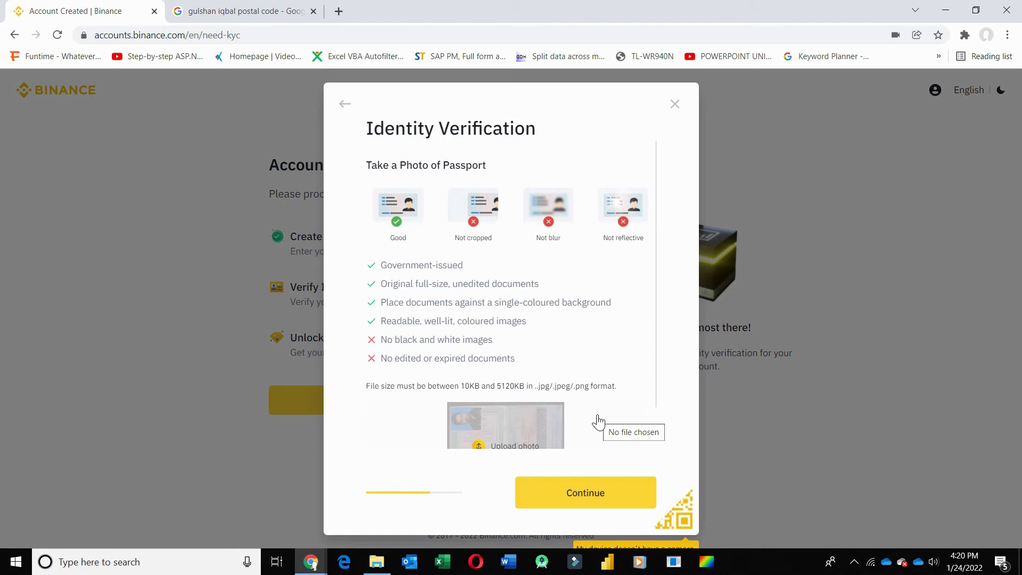
{"action": "left_click", "coordinate": [598, 493]}
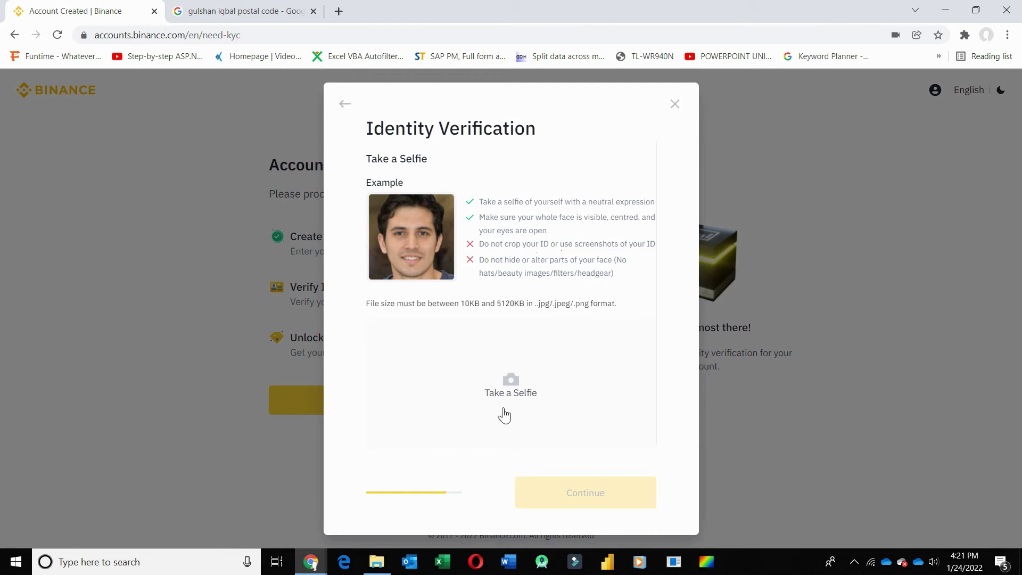
- Capture a webcam selfie, accept it, and submit it for verification
{"action": "left_click", "coordinate": [512, 381]}
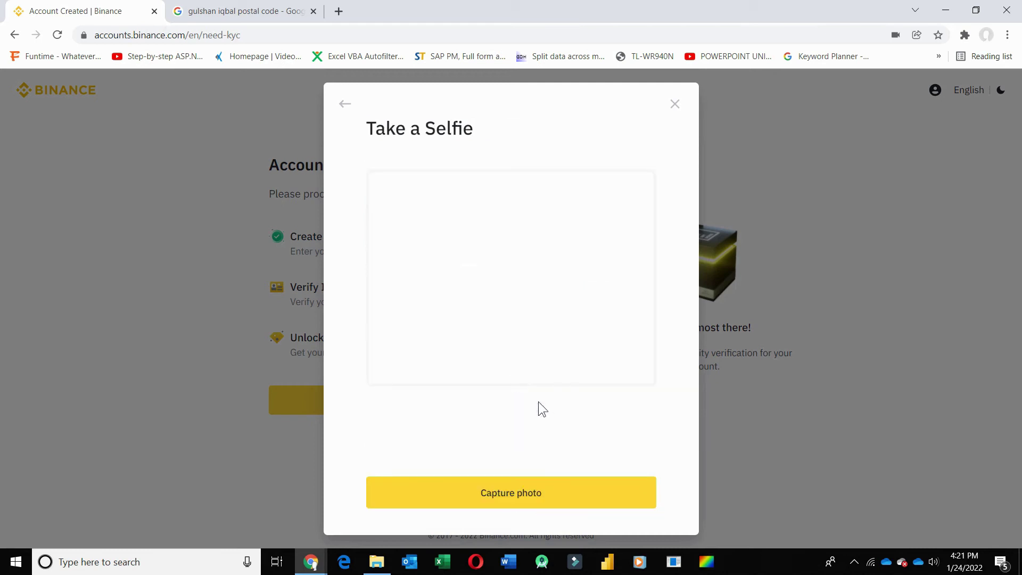
{"action": "left_click", "coordinate": [562, 499]}
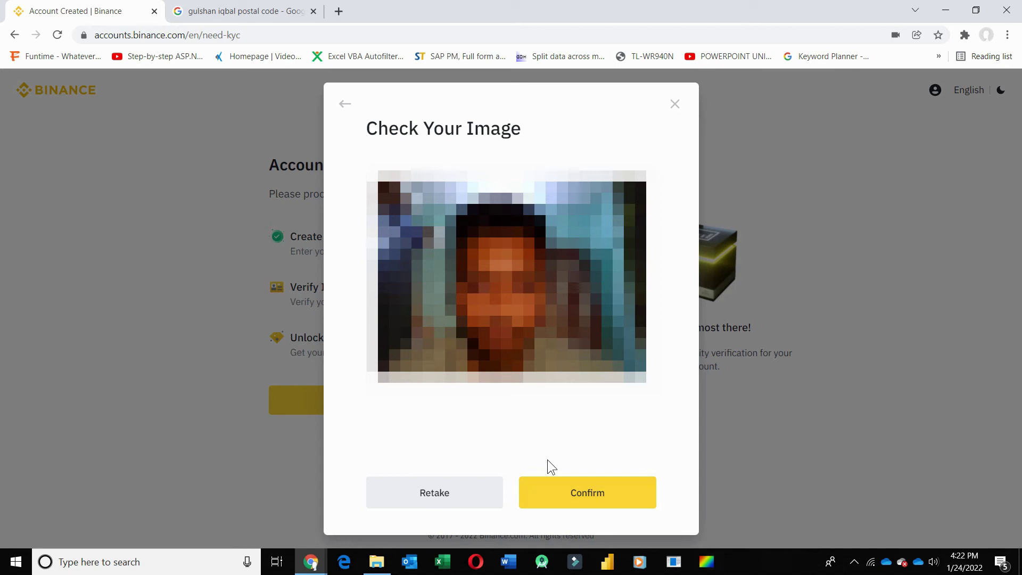
{"action": "left_click", "coordinate": [576, 488]}
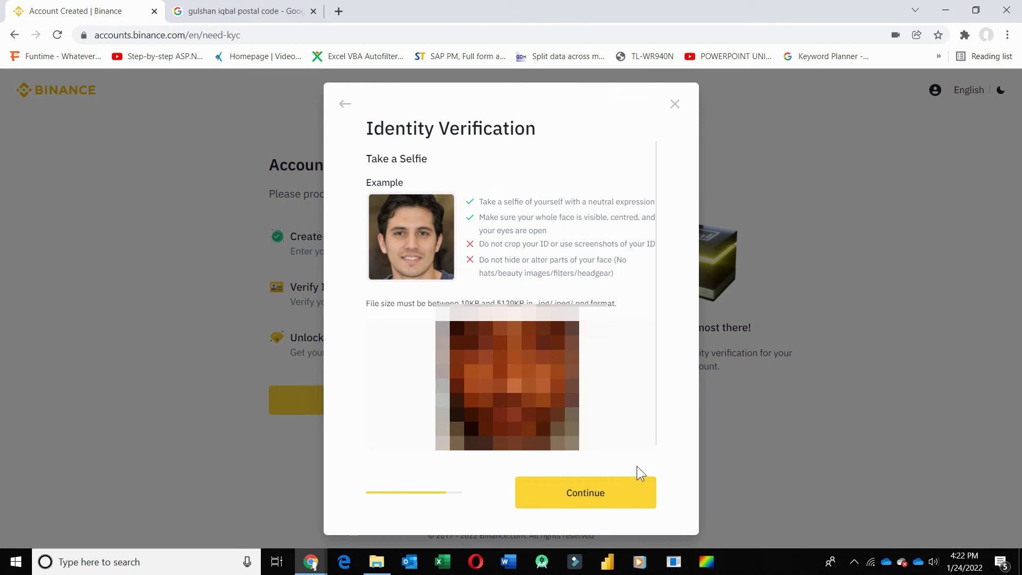
{"action": "left_click", "coordinate": [583, 503]}
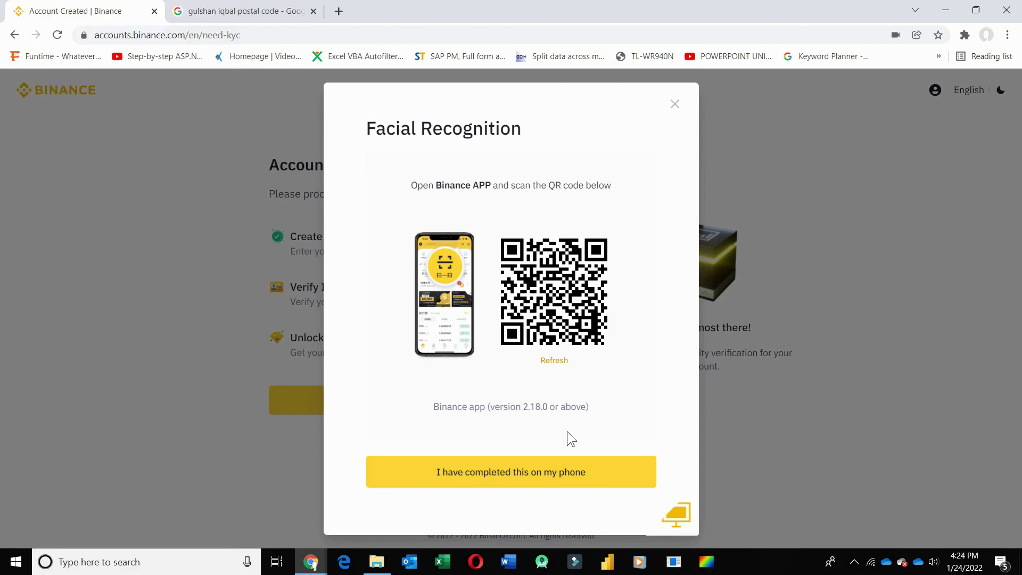
- Confirm on the Facial Recognition dialog that the phone scan is done, leaving verification Under Review
{"action": "left_click", "coordinate": [542, 482]}
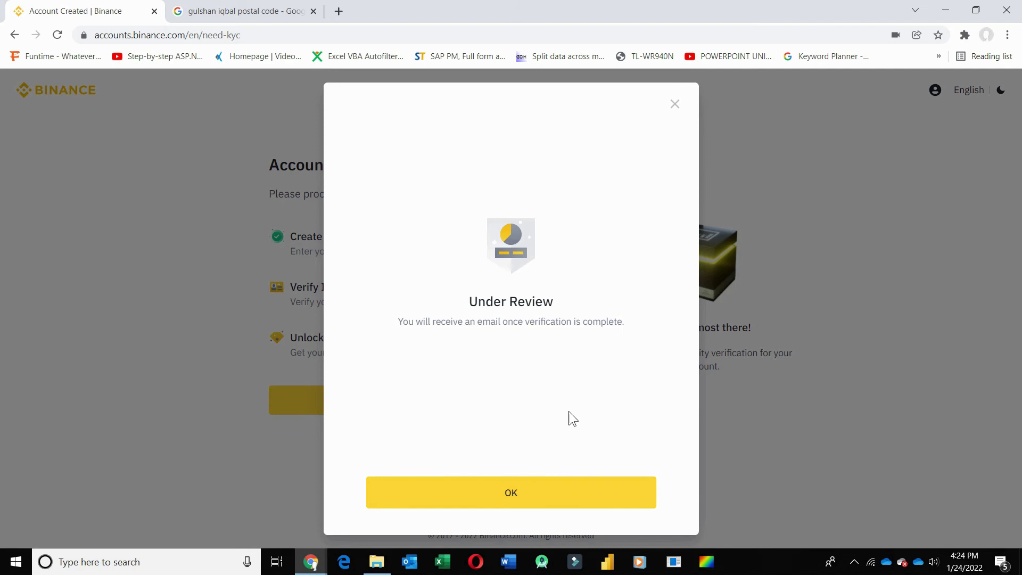